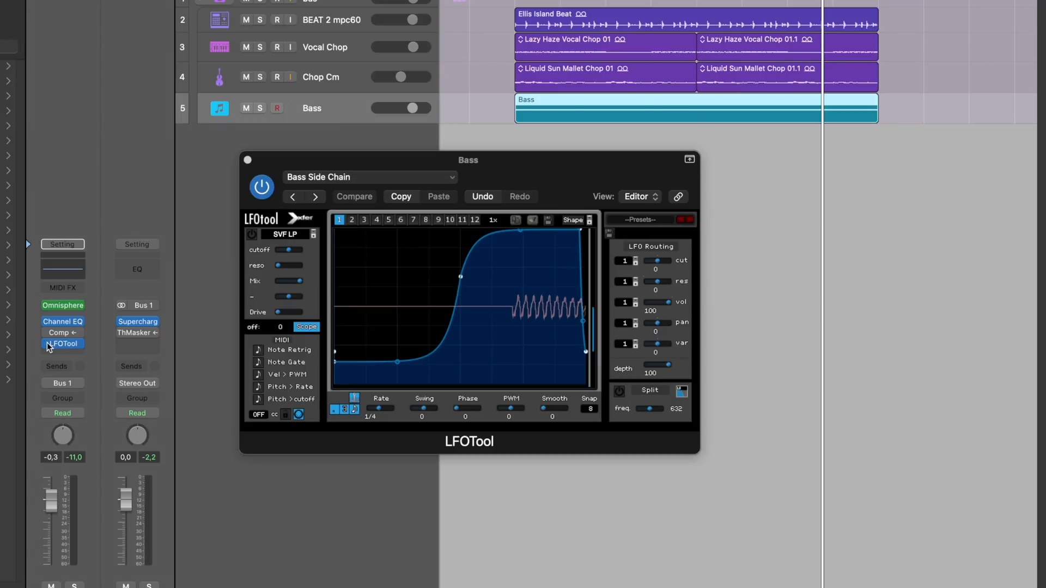
- Close the Bass track's LFOTool and create one new software instrument track with an empty channel strip
left_click(64, 346)
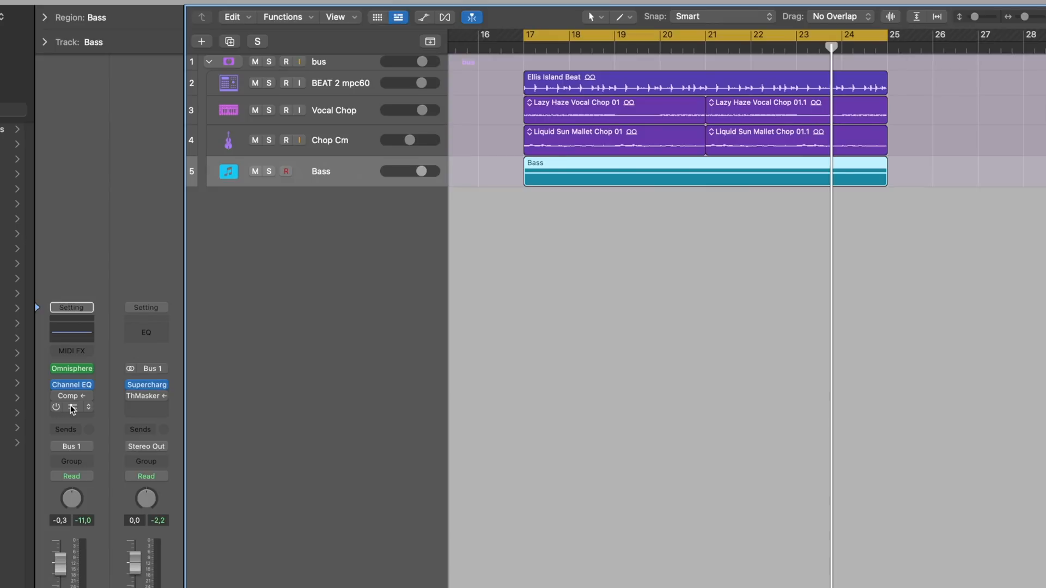
left_click(202, 41)
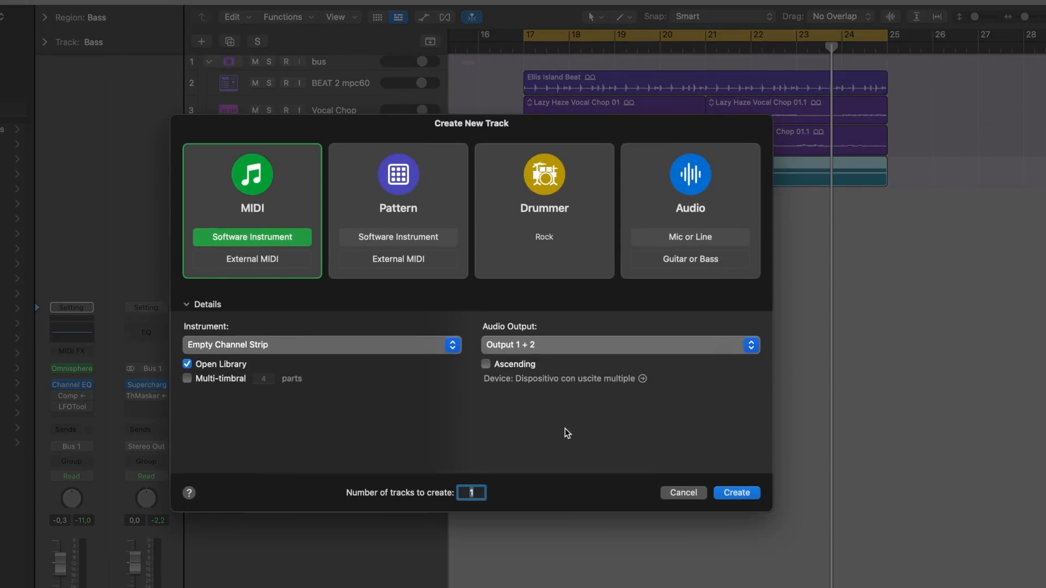
left_click(735, 494)
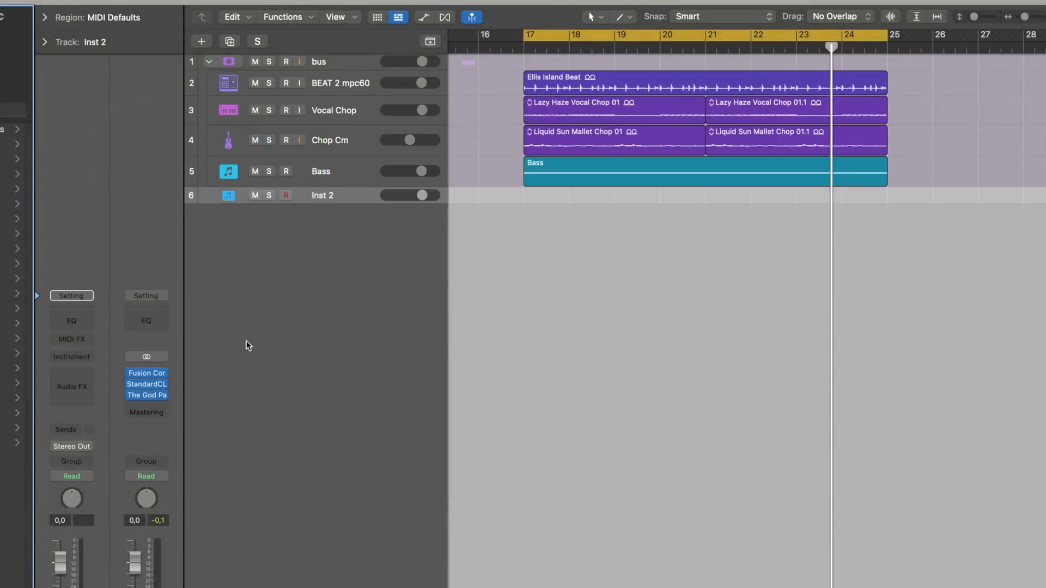
- Load LFOTool from the Xfer Records MIDI-controlled effects as the instrument of the new Inst 2 track
left_click(72, 357)
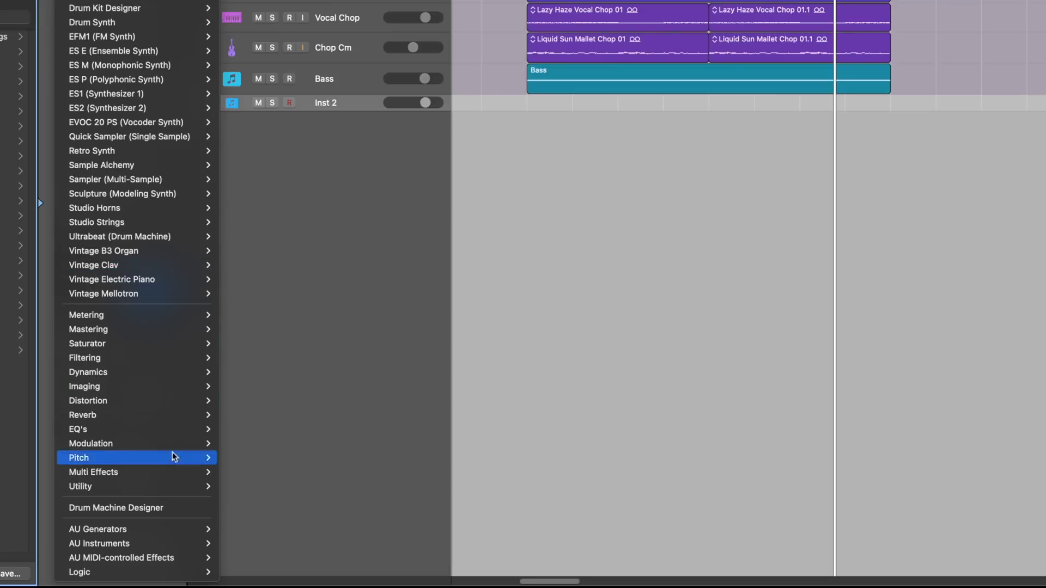
mouse_move(198, 557)
mouse_move(257, 572)
mouse_move(407, 573)
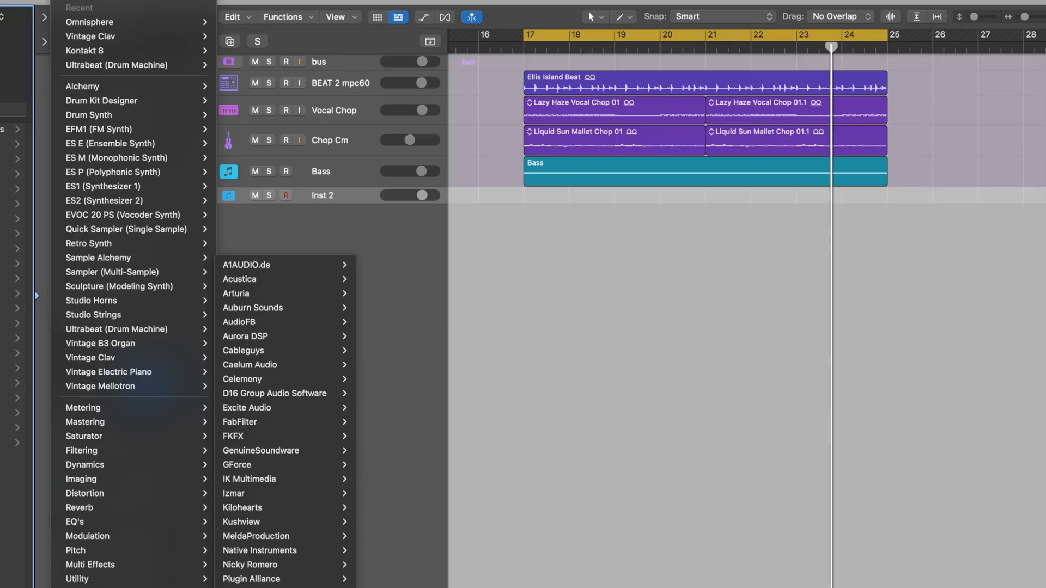
left_click(436, 586)
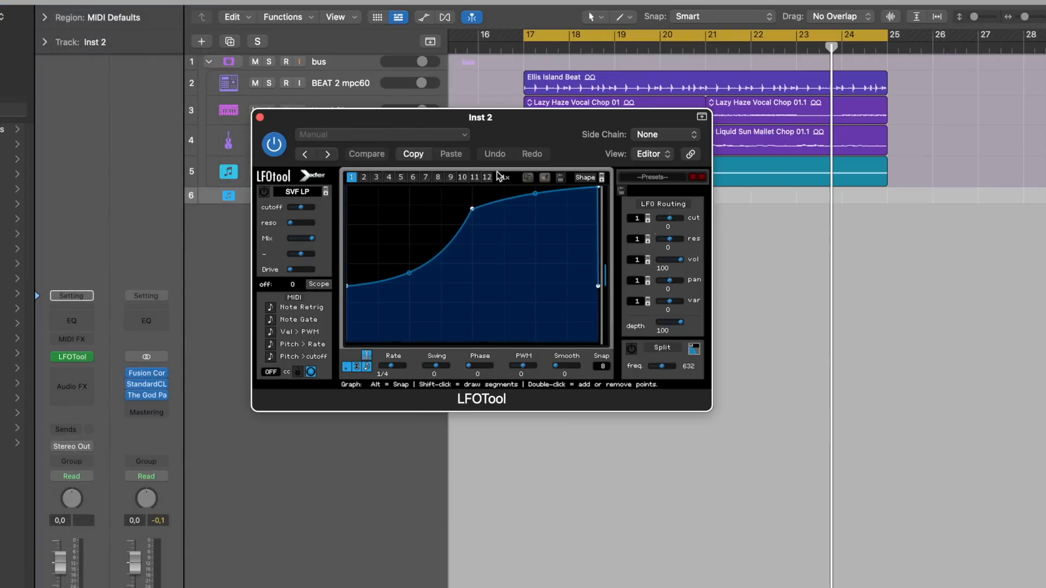
- Set the LFOTool side chain on the Inst 2 track to Bass (Inst 1)
left_click_drag(519, 129, 543, 276)
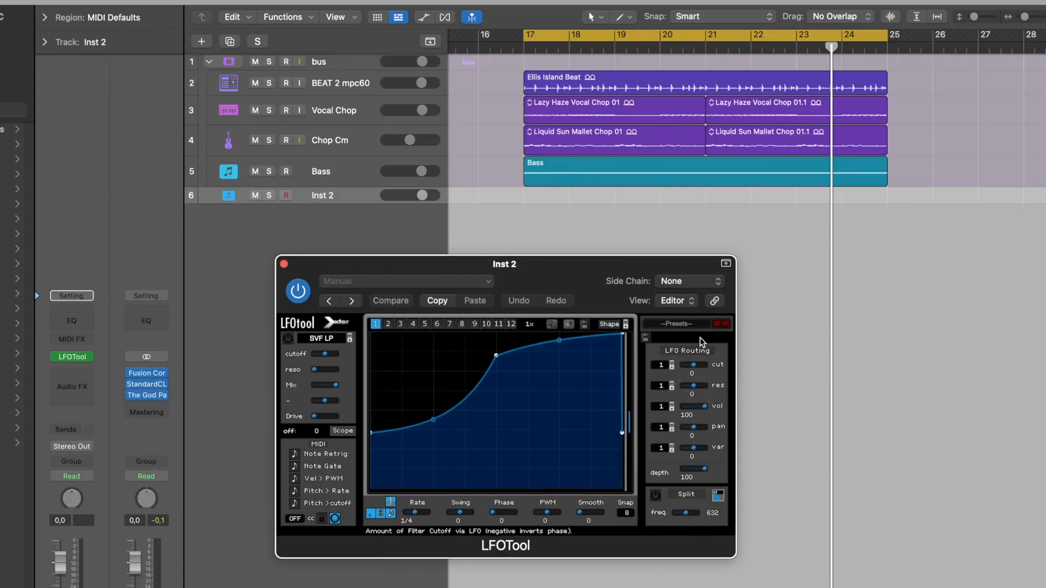
left_click(702, 281)
mouse_move(711, 325)
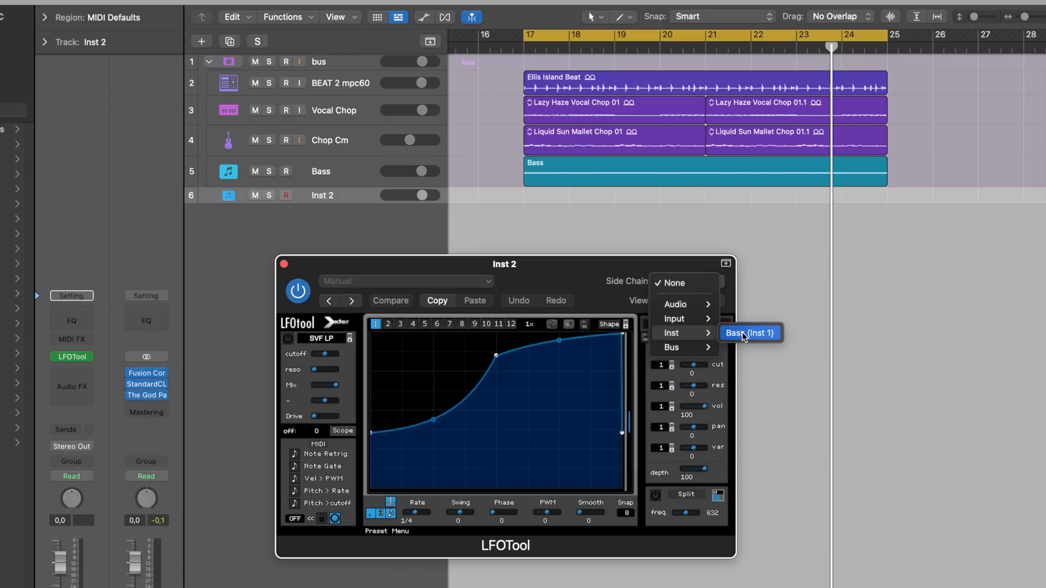
left_click(742, 334)
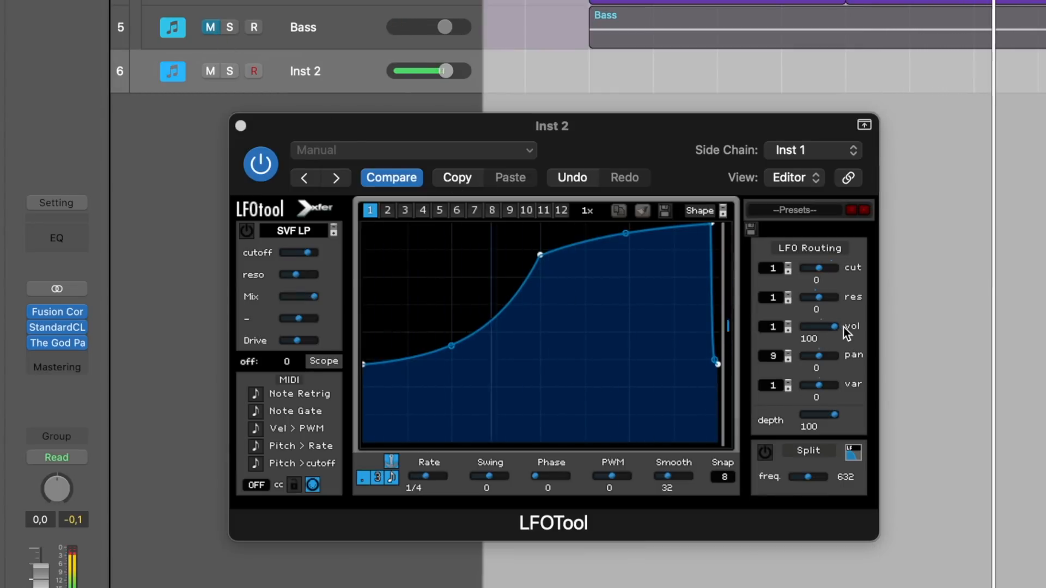
- Set LFOTool's LFO routing to vol 0 and cut 100, and switch on the SVF LP filter
left_click_drag(835, 325, 786, 347)
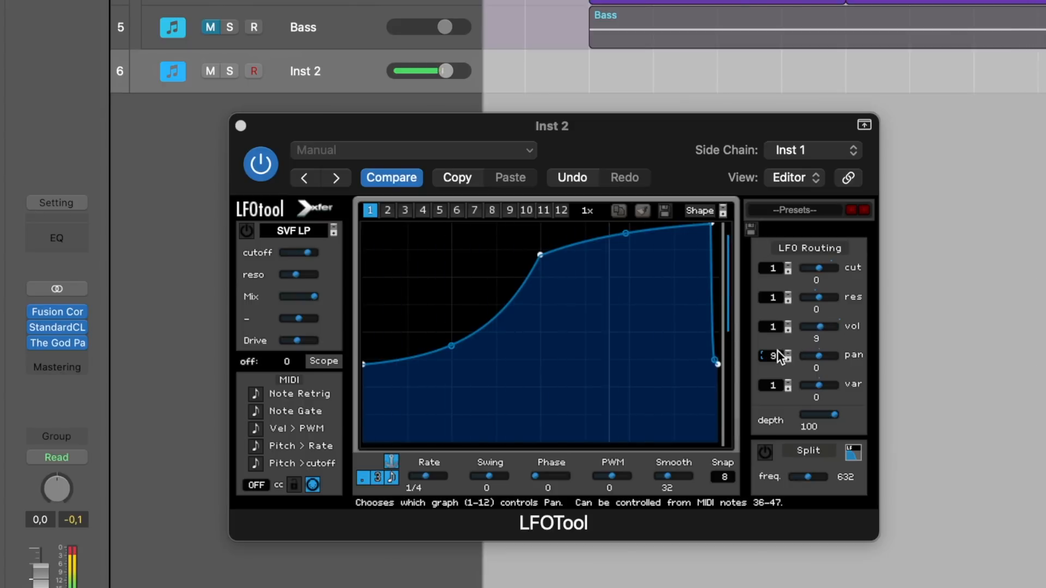
mouse_move(816, 325)
left_mouse_down()
mouse_move(821, 364)
mouse_move(833, 354)
mouse_move(810, 324)
mouse_move(819, 335)
left_mouse_up()
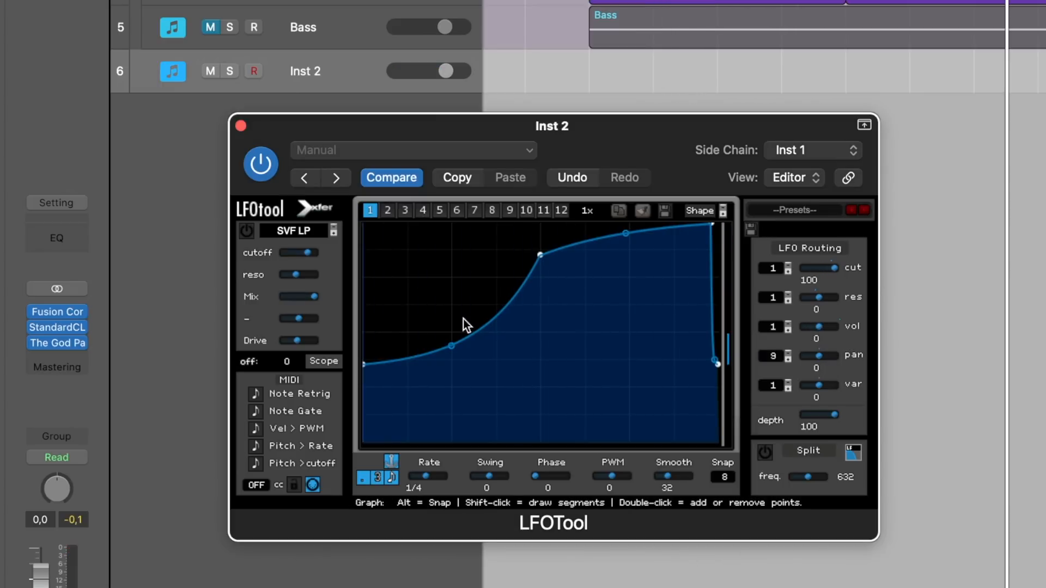
left_click(246, 230)
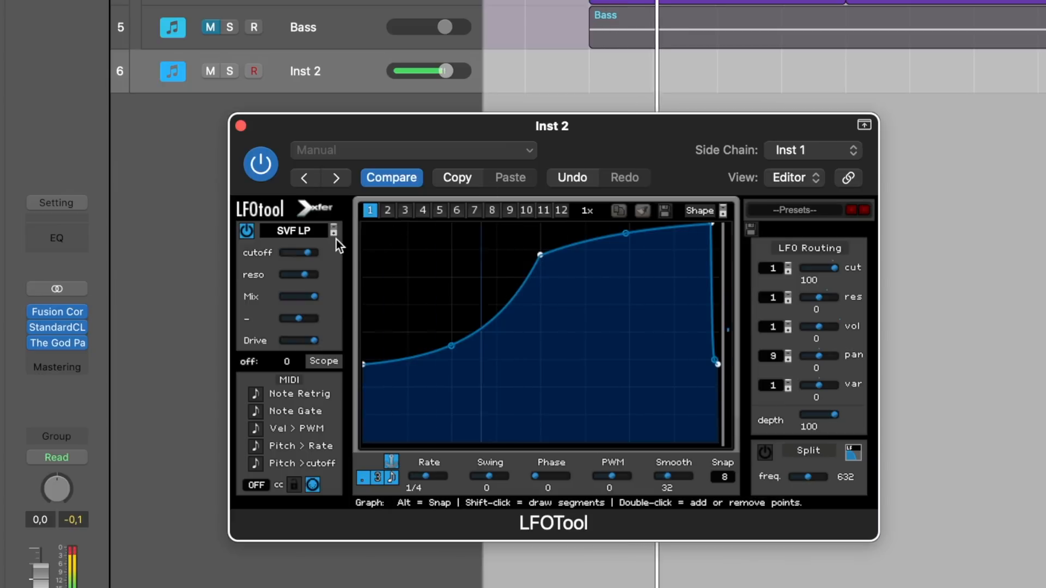
- Lower the SVF LP filter's cutoff to around mid-range and raise its resonance
mouse_move(310, 232)
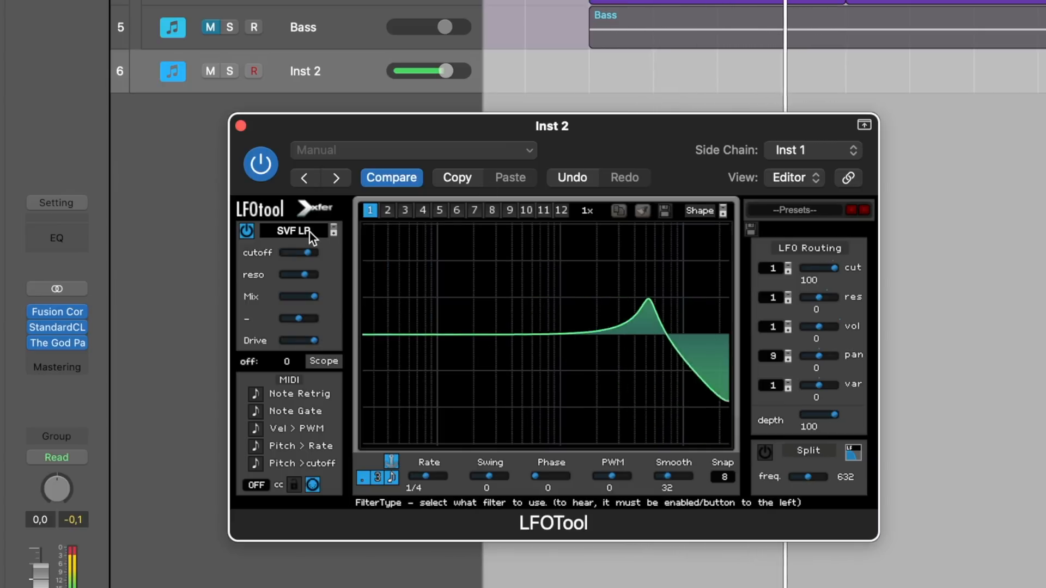
left_click_drag(312, 253, 356, 280)
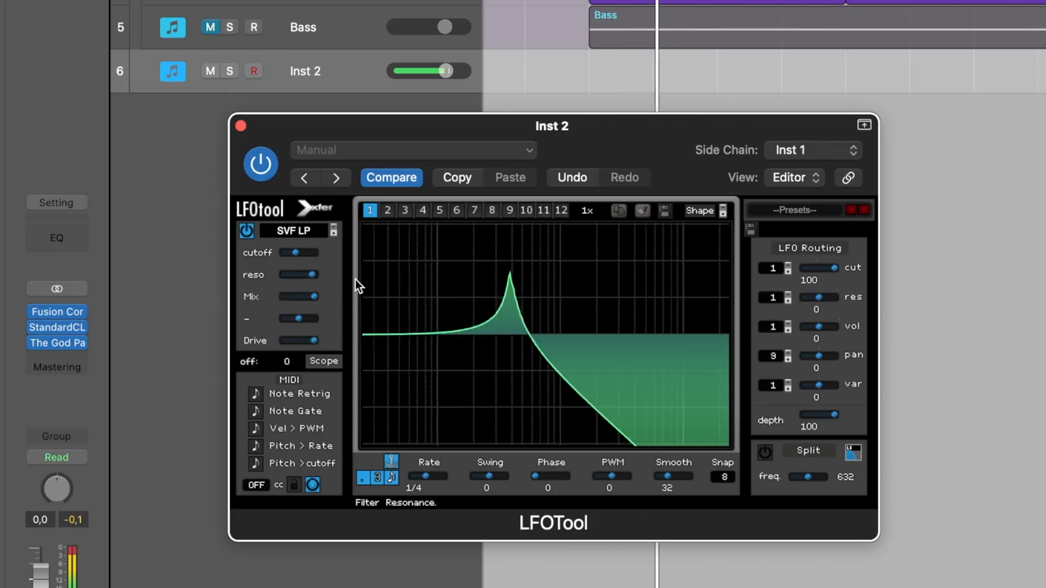
left_click_drag(299, 251, 332, 260)
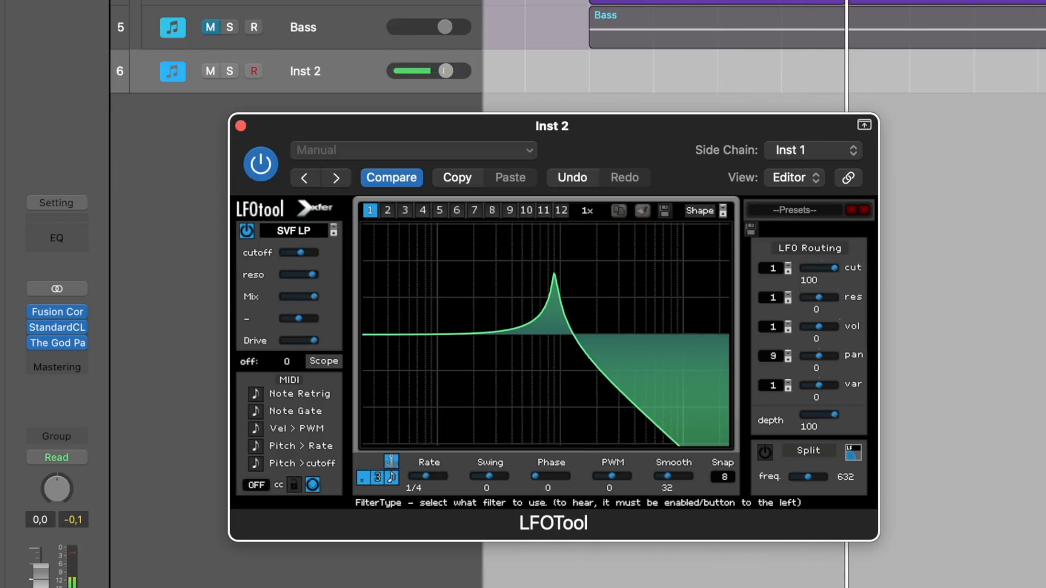
- Examine the Sidechain and Basic shape presets on LFO graphs 2, 3 and 4, and the cutoff's graph selector
key("super+Tab")
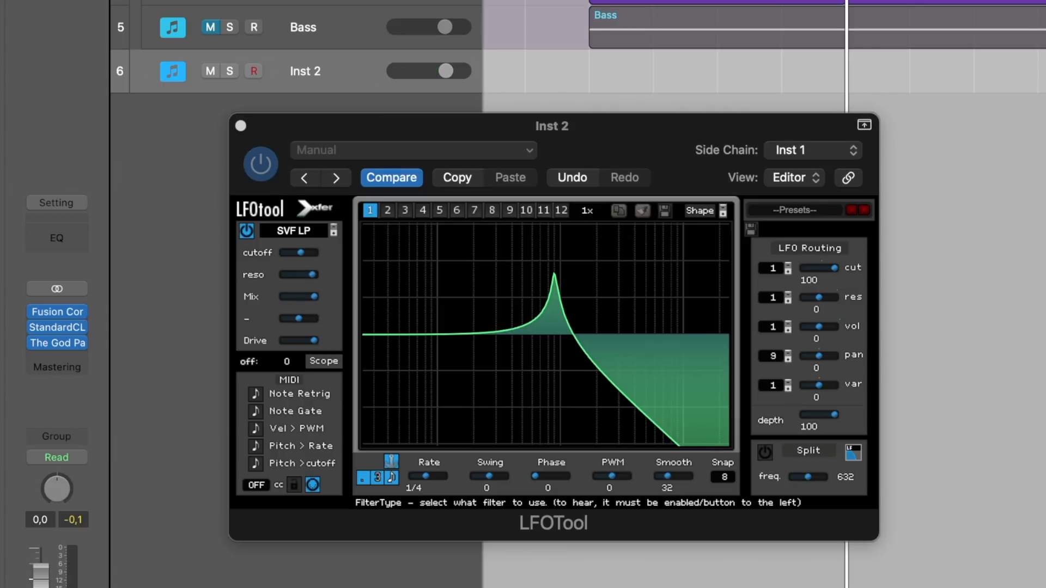
left_click(692, 212)
left_click(692, 211)
mouse_move(708, 232)
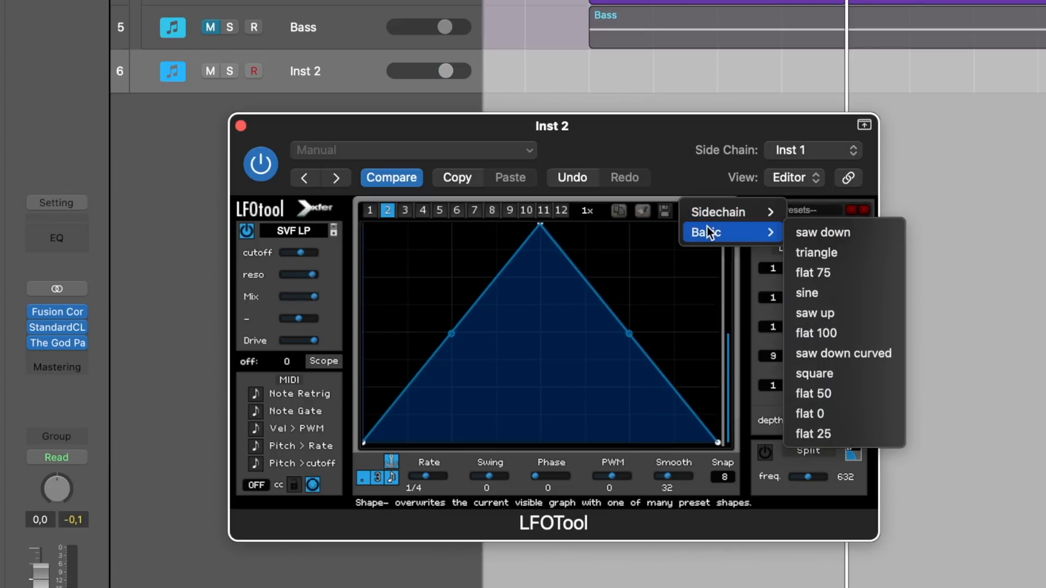
mouse_move(743, 212)
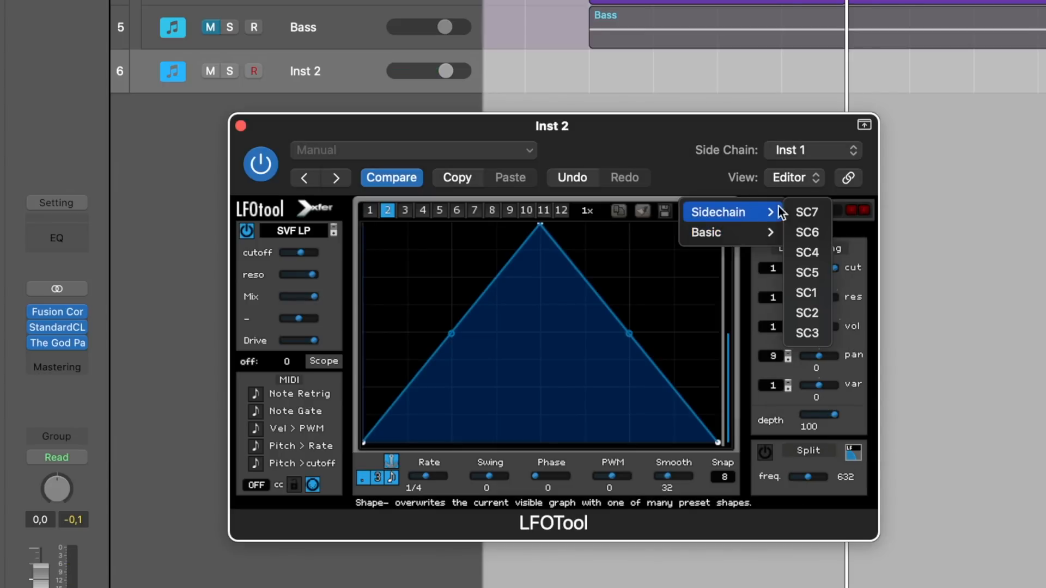
left_click(814, 262)
left_click(405, 210)
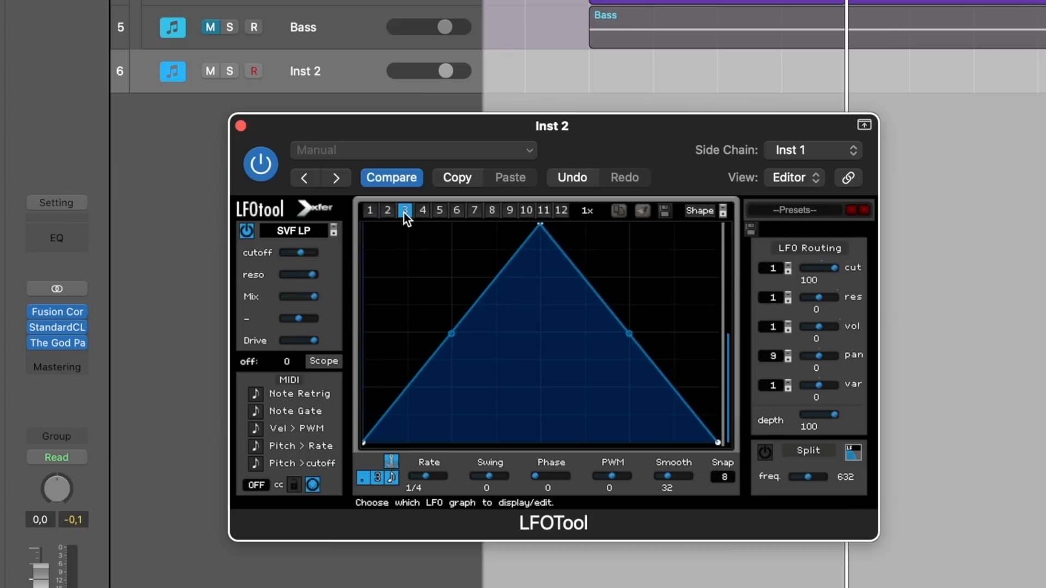
key("super+Tab")
left_click(697, 211)
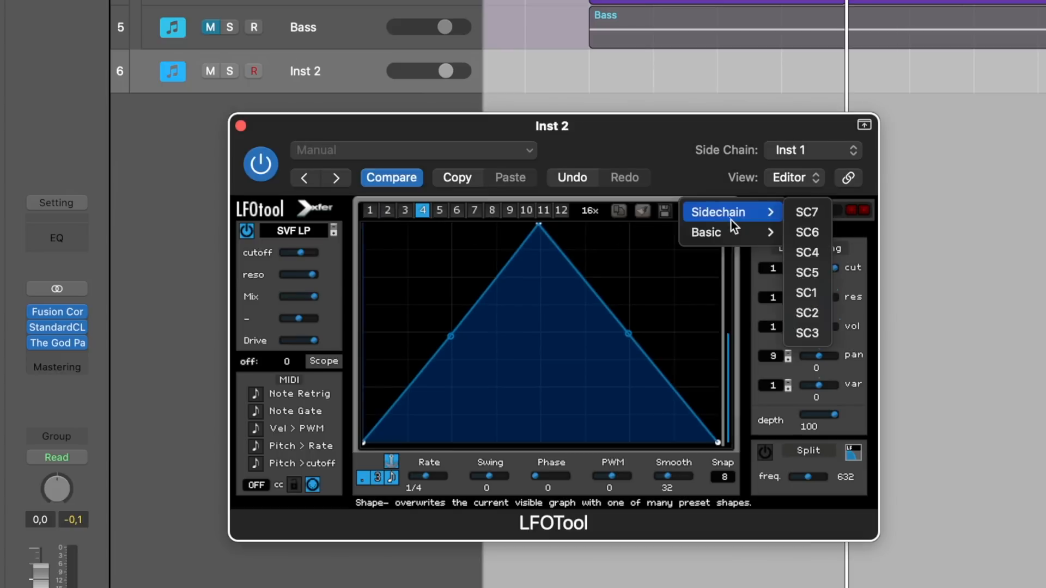
mouse_move(779, 234)
left_click(943, 230)
left_click(703, 212)
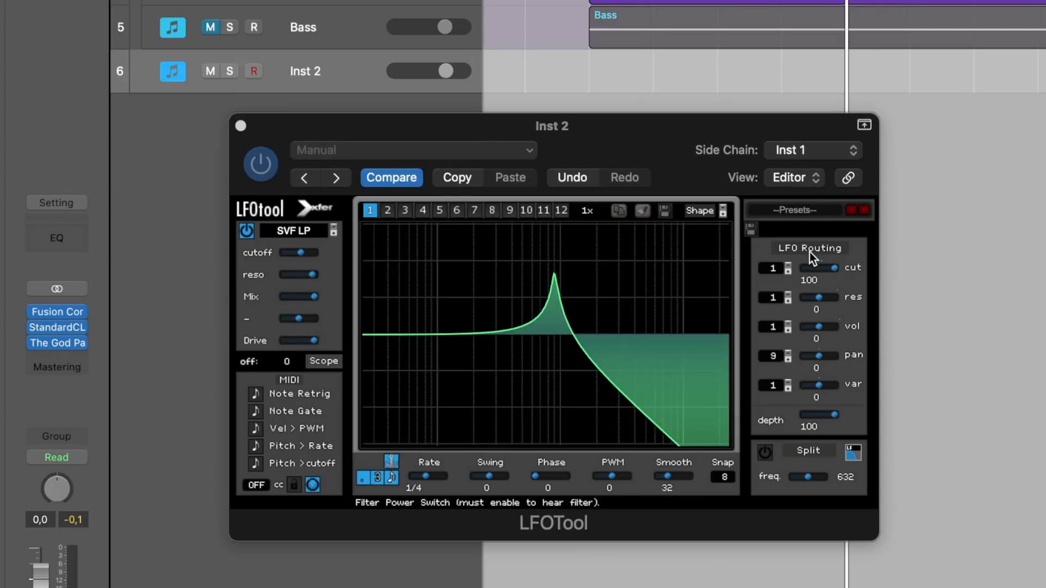
left_click(773, 272)
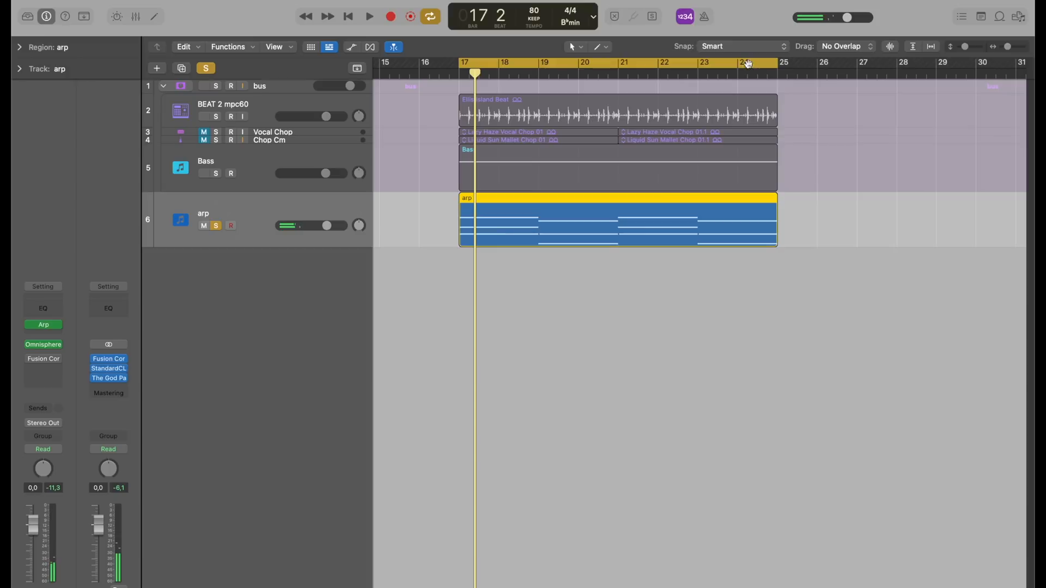
- Play back the arp track briefly and examine its Omnisphere instrument
key("space")
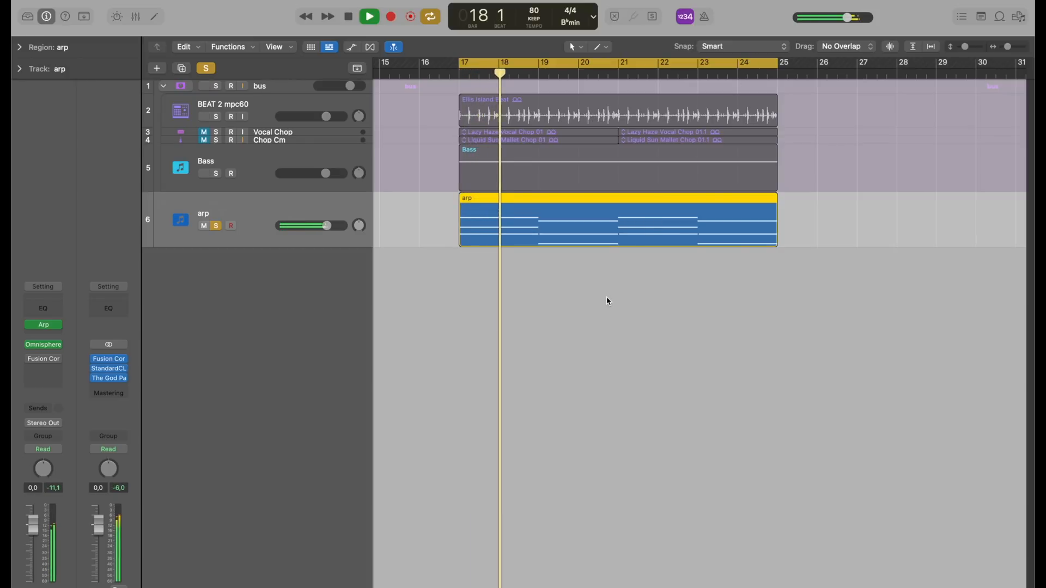
key("space")
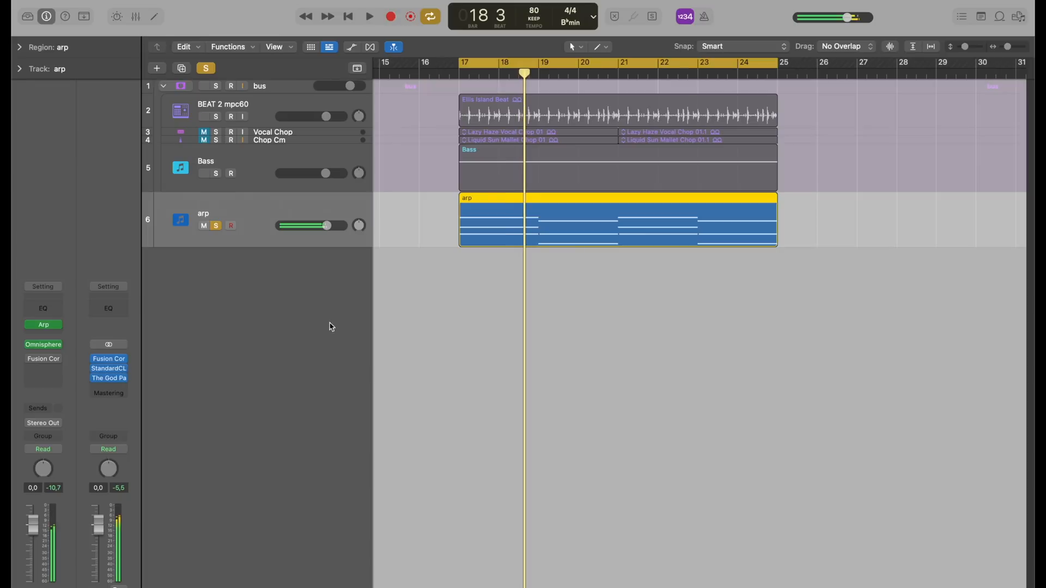
left_click(43, 346)
left_click(207, 95)
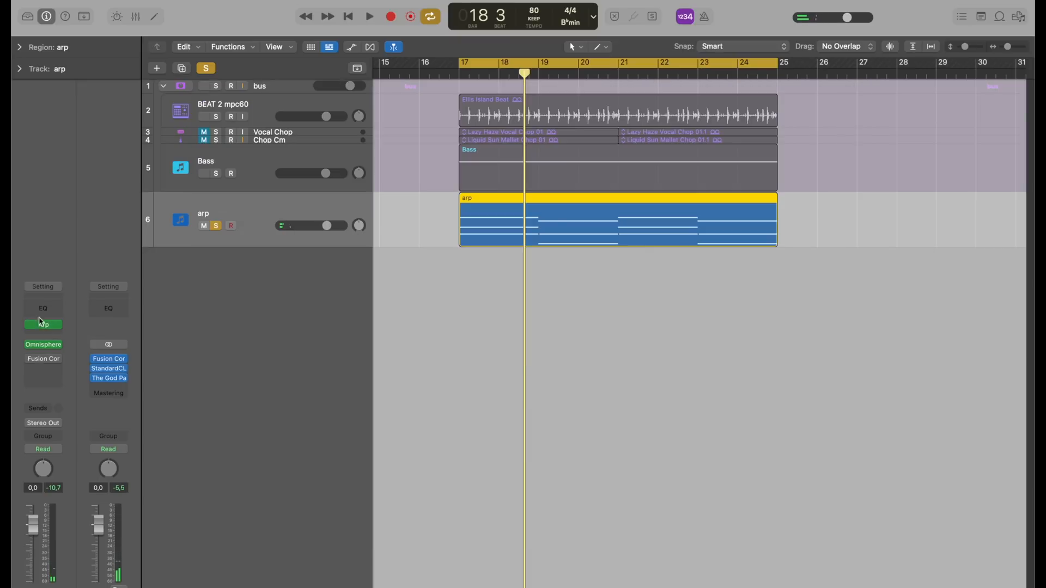
- Create a new software instrument track and load LFOTool on it from the Xfer Records MIDI-controlled effects
left_click(156, 69)
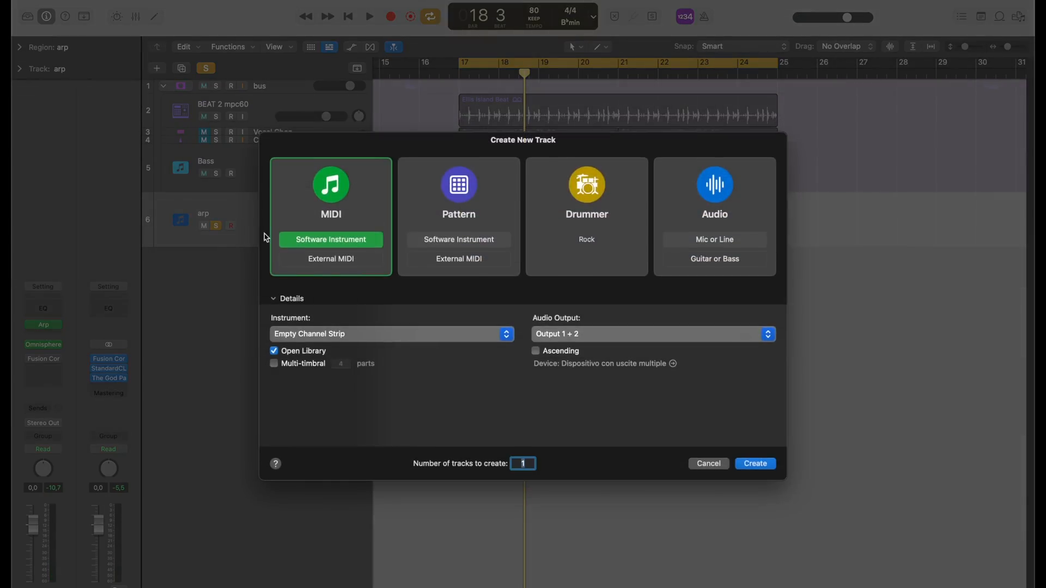
left_click(765, 466)
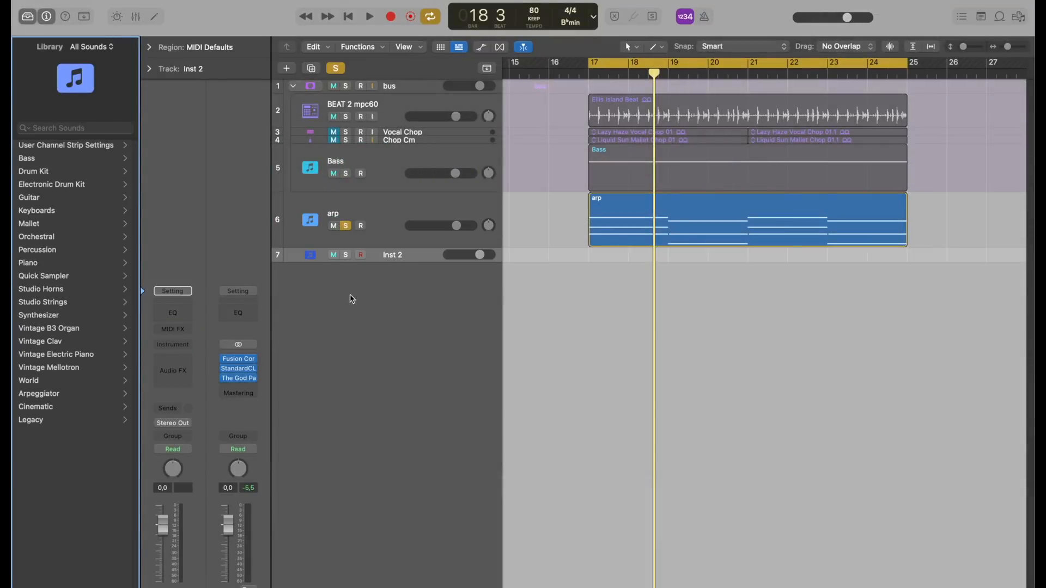
left_click(172, 344)
mouse_move(211, 587)
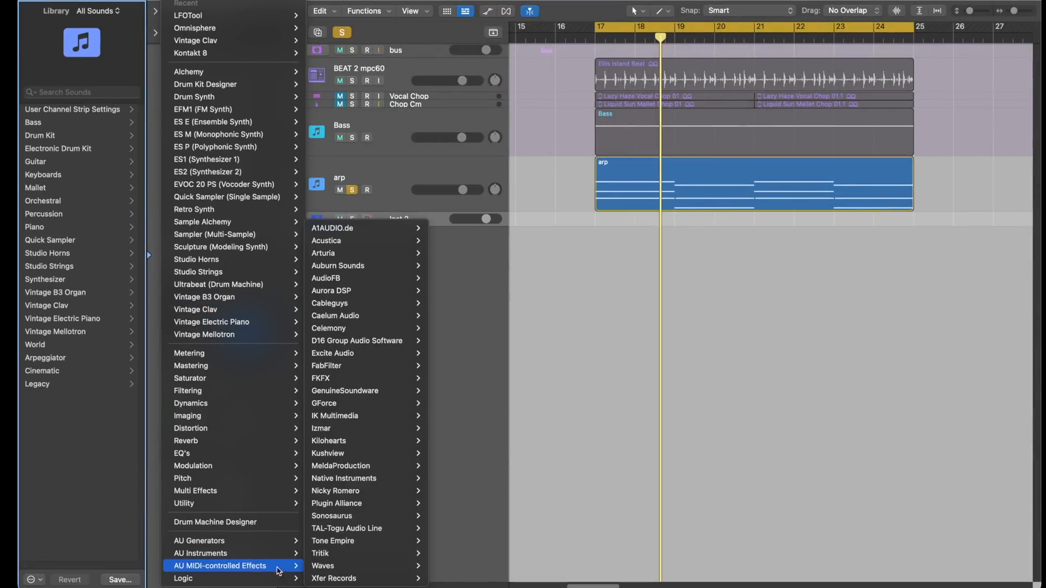
mouse_move(315, 587)
mouse_move(457, 579)
left_click(514, 580)
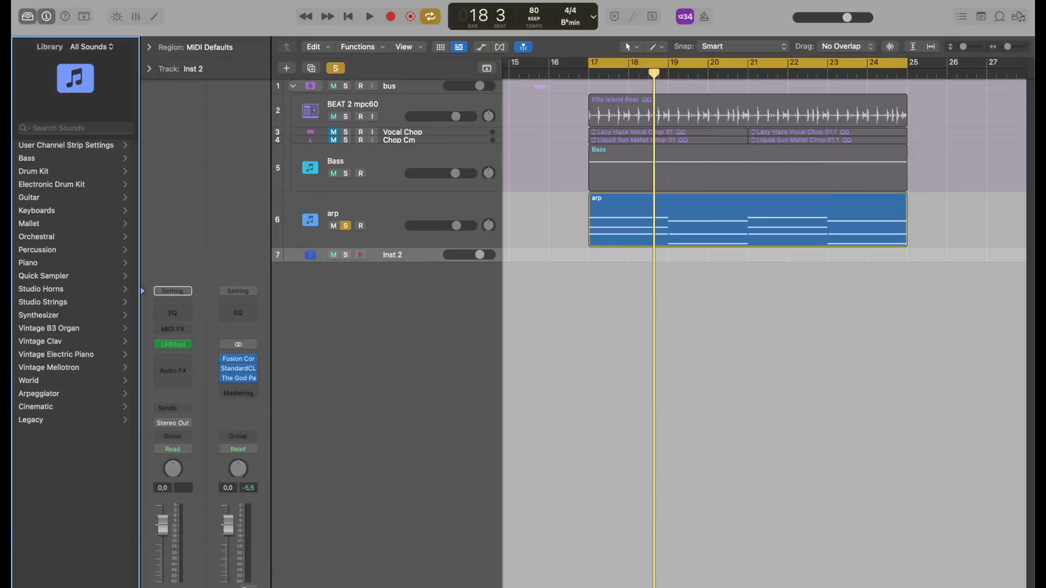
- Set the new LFOTool's side chain to arp (Inst 3) and move the plug-in window clear of the tracks
left_click_drag(559, 138, 551, 244)
left_click(706, 259)
mouse_move(691, 289)
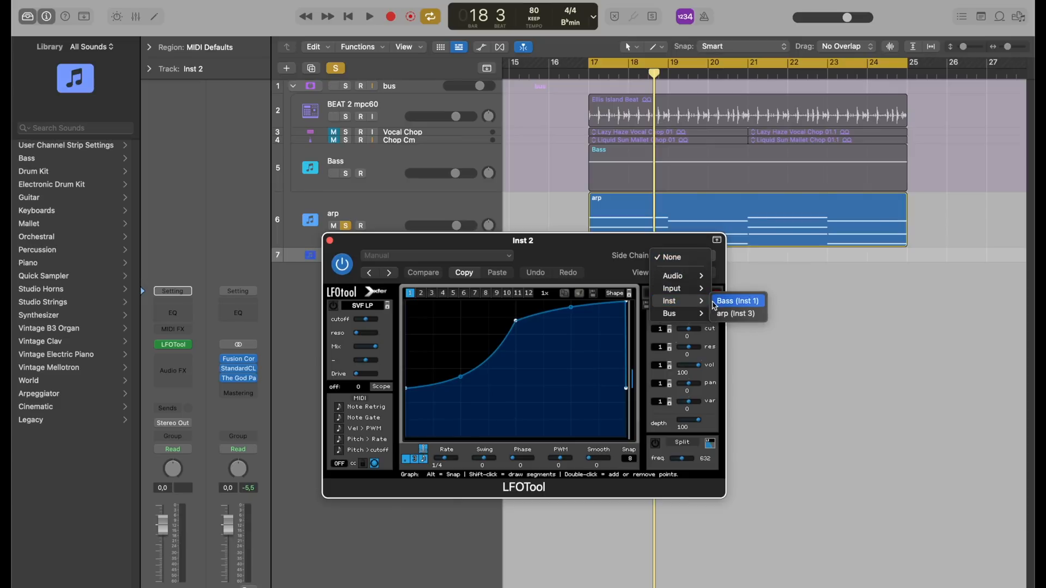
left_click(726, 315)
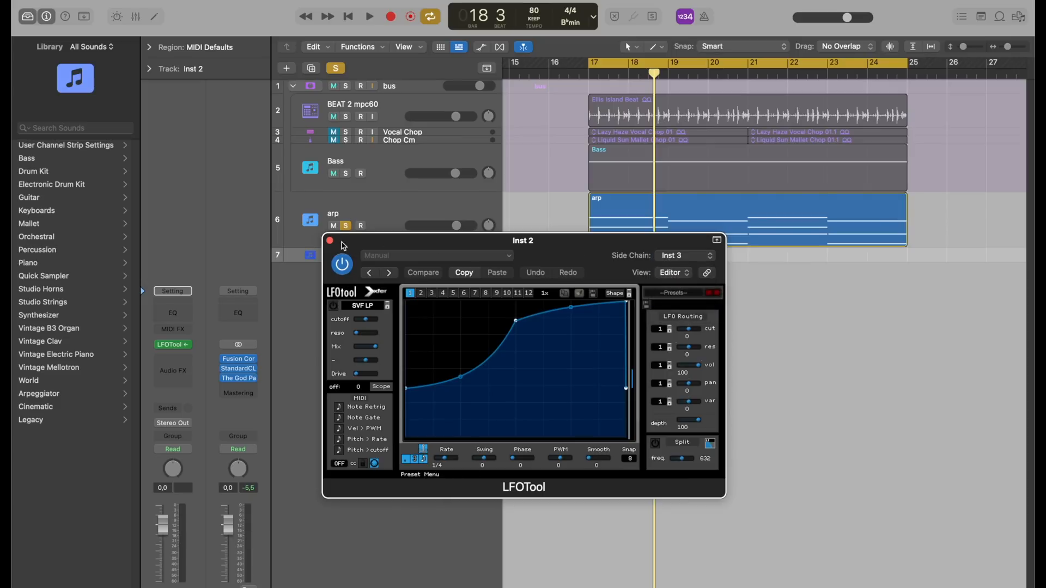
left_click_drag(376, 248, 569, 289)
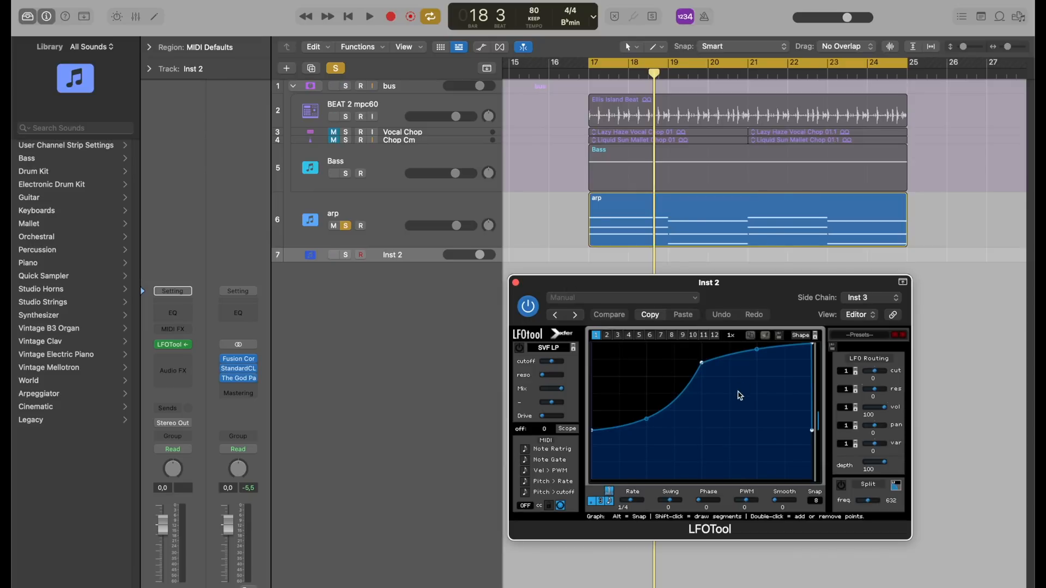
- Solo the Inst 2 track during playback and turn on Note Retrig in its LFOTool
key("space")
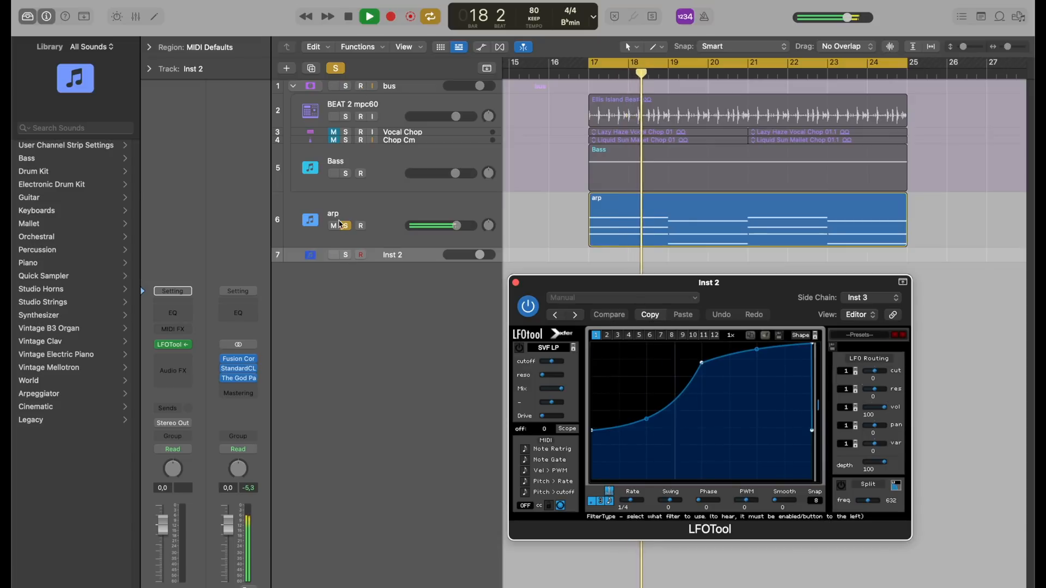
left_click(346, 255)
left_click_drag(497, 261, 497, 289)
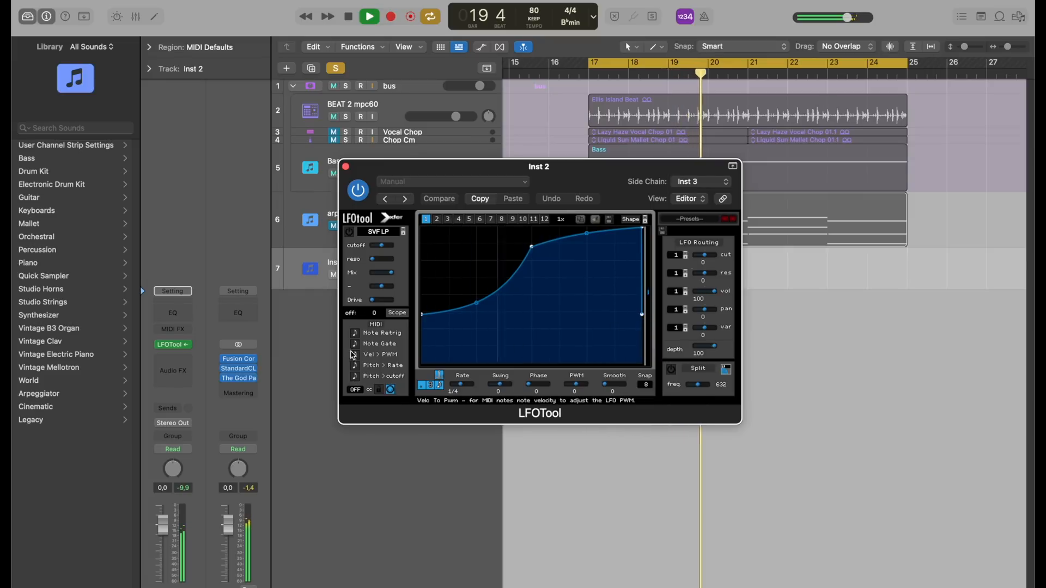
left_click(354, 334)
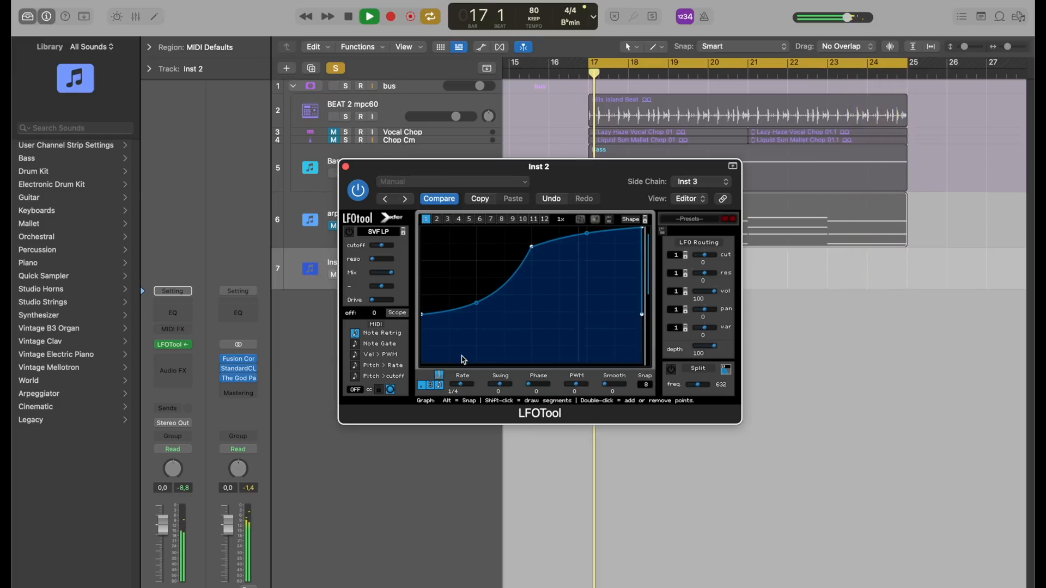
- Stop playback, enable LFOTool's SVF LP filter and turn off Note Retrig
key("space")
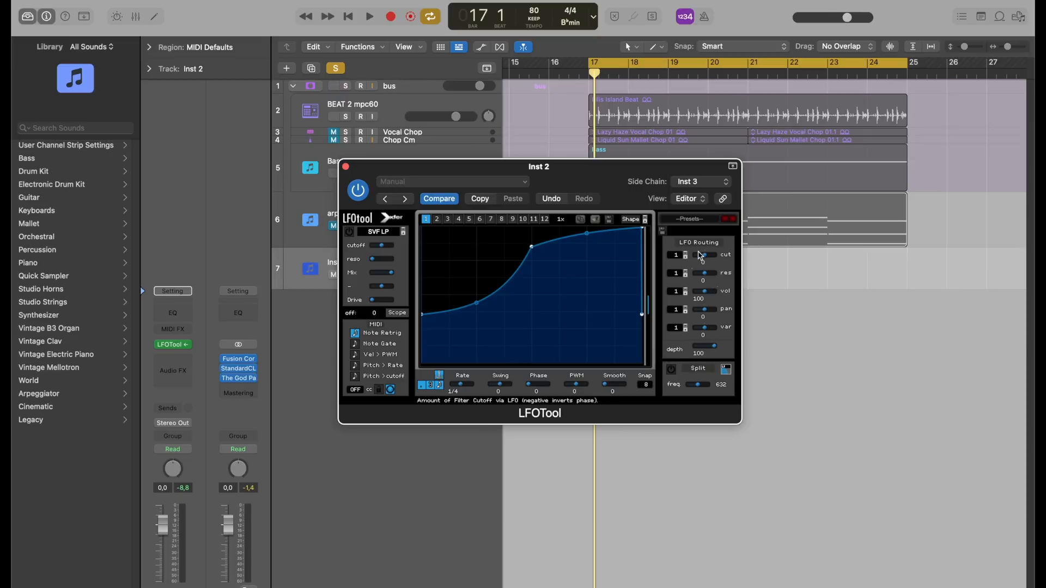
left_click(351, 234)
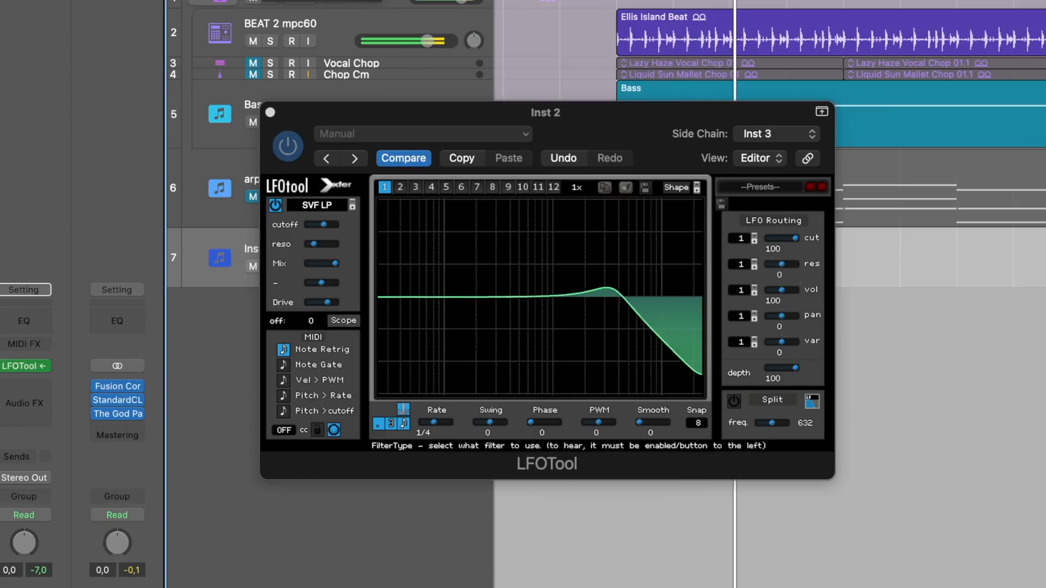
left_click(287, 354)
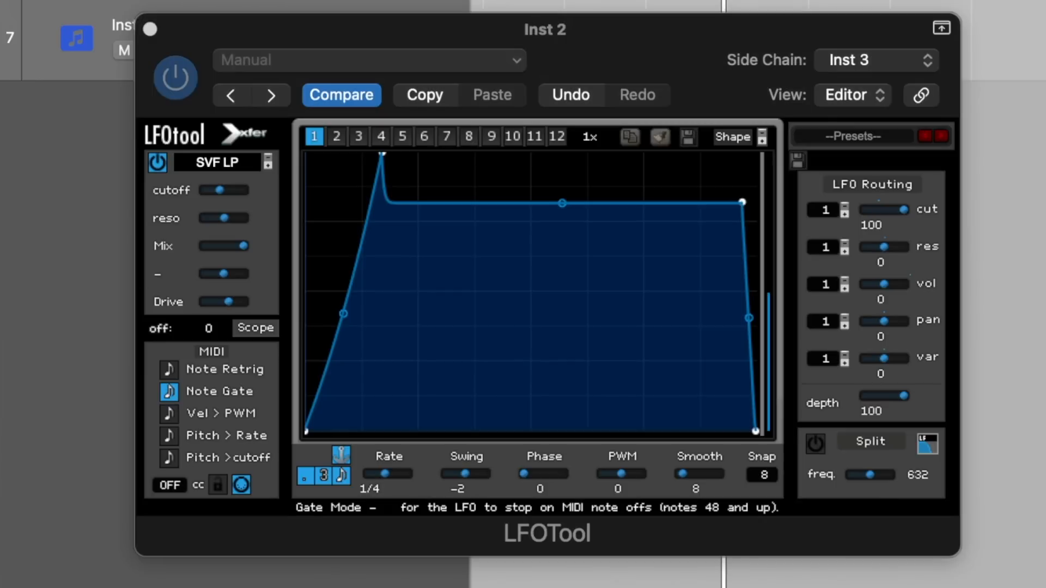
- Bend the LFO curve's flat middle segment into a gradual decay from the peak and open the shape options
left_click(418, 33)
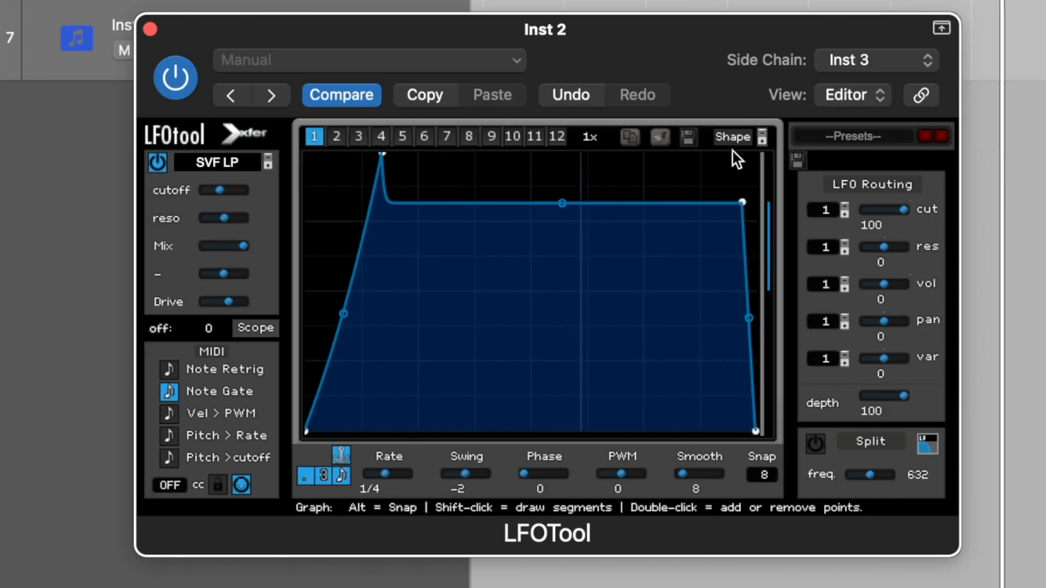
left_click_drag(562, 203, 561, 115)
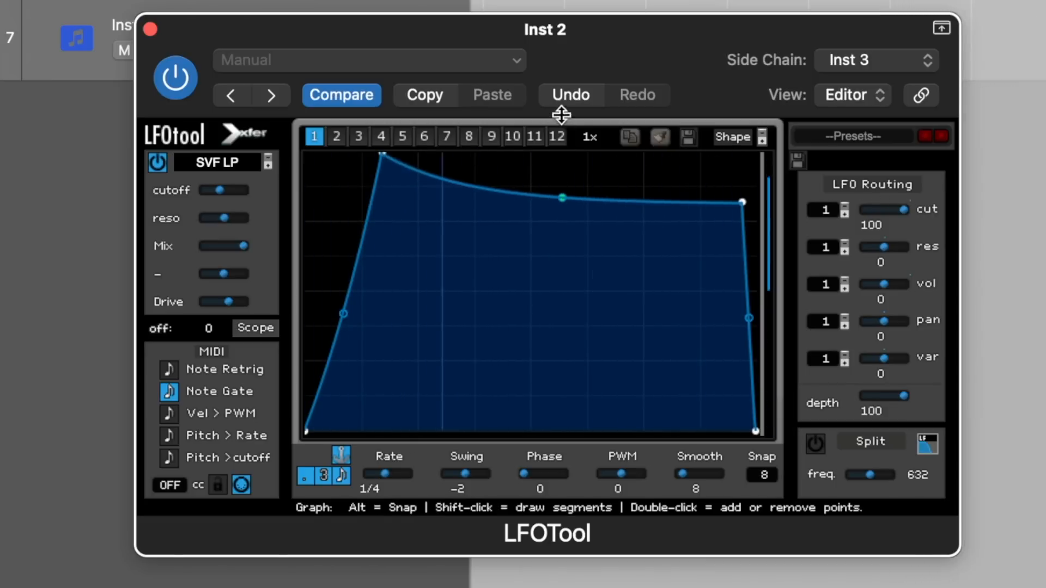
left_click(762, 138)
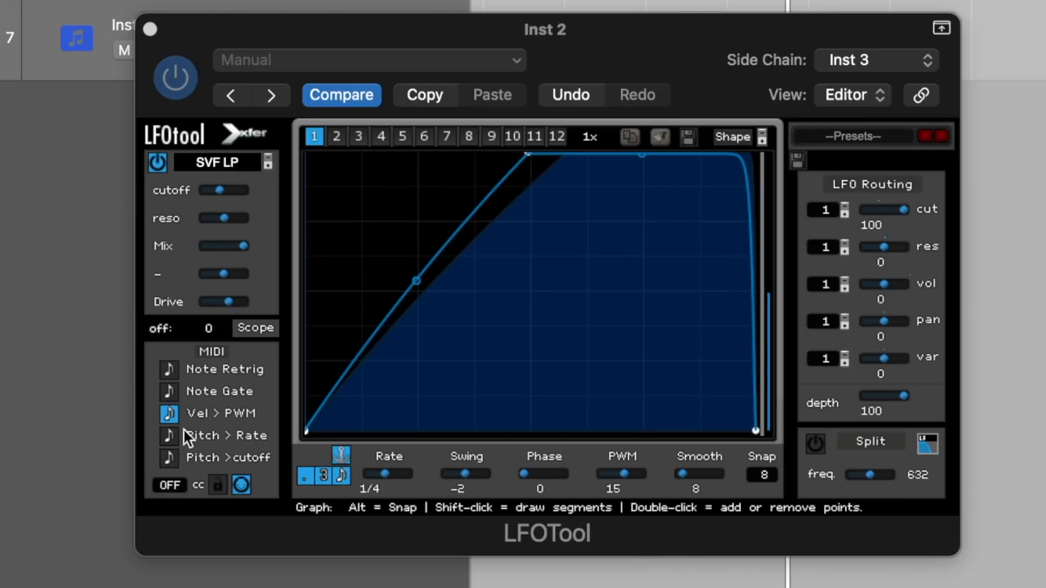
- Switch LFOTool's MIDI control from Vel > PWM to Pitch > Rate and adjust the filter resonance
left_click(171, 436)
left_click(168, 414)
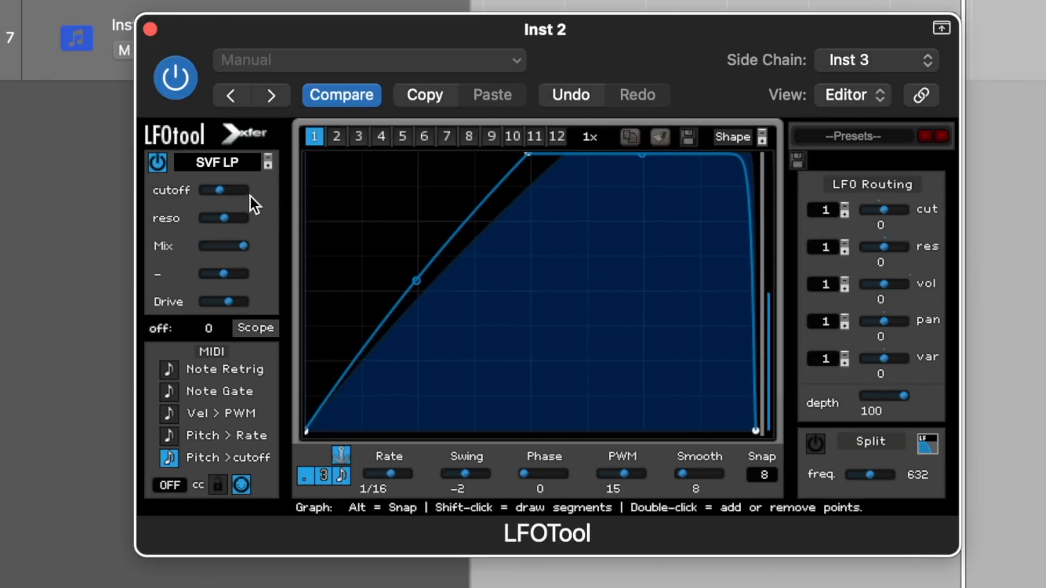
mouse_move(244, 195)
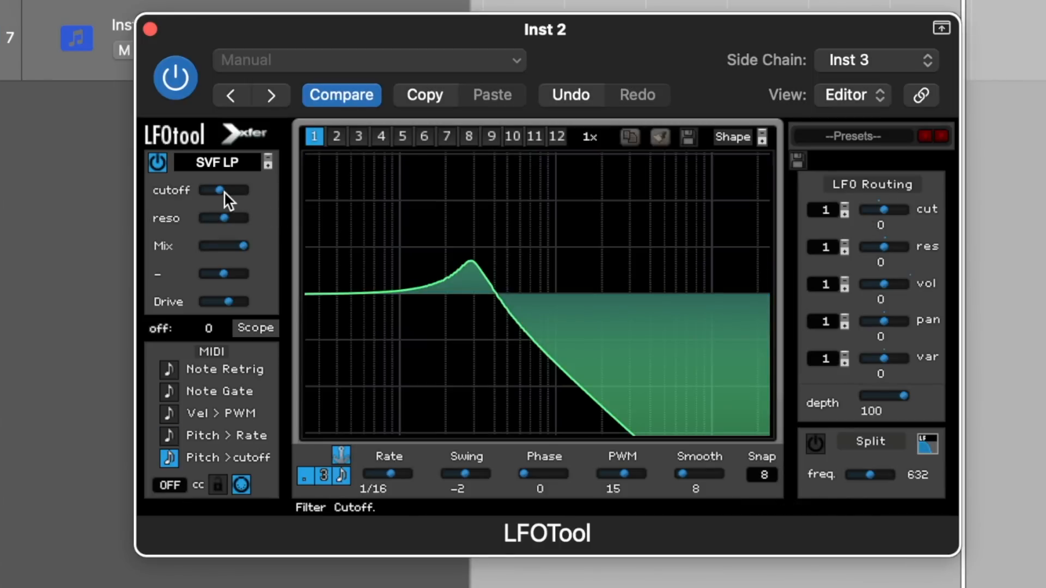
left_click_drag(234, 221, 277, 221)
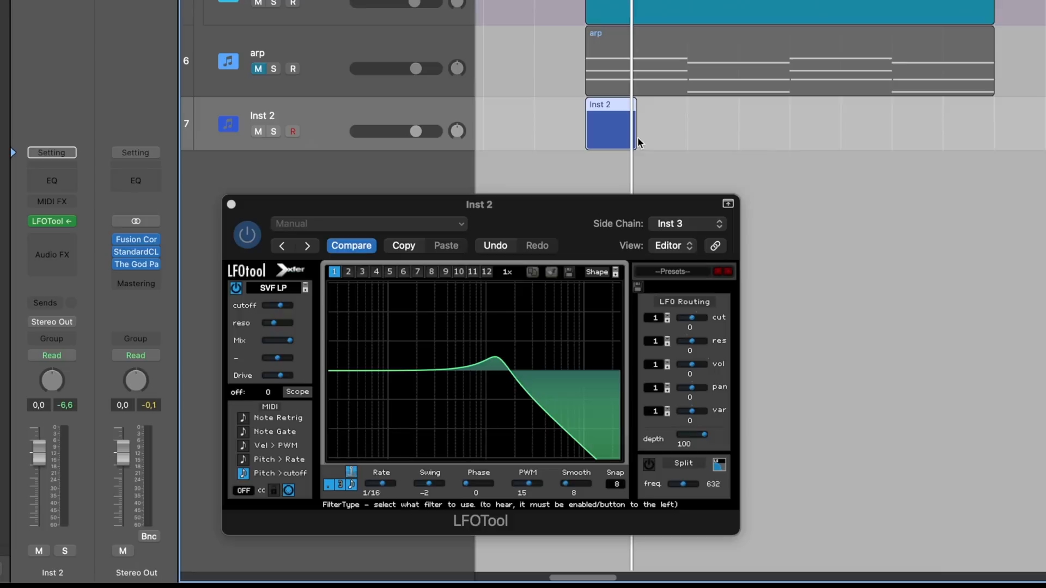
- Create an empty one-bar MIDI region at bar 17 on Inst 2 and open it in an enlarged Piano Roll
mouse_move(636, 143)
left_mouse_down()
mouse_move(993, 143)
mouse_move(637, 131)
left_mouse_up()
double_click(592, 124)
left_click(231, 205)
scroll(729, 474, "up", 10)
left_click_drag(627, 284, 618, 172)
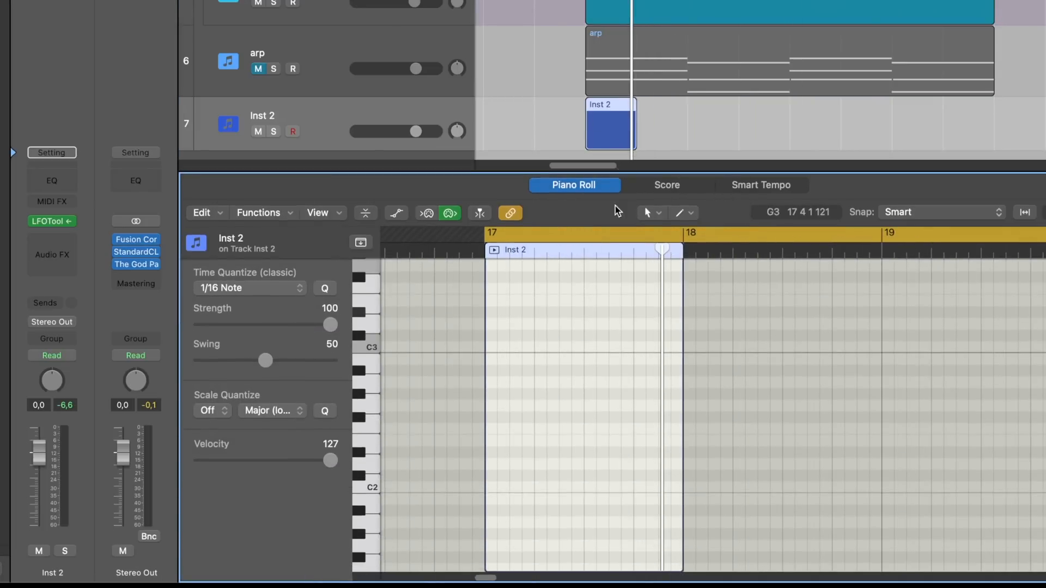
- Choose the Pencil as the alternate tool and fill bar 17 with consecutive 1/16 notes on C3
left_click(685, 213)
left_click(702, 392)
left_click_drag(454, 348, 501, 347)
mouse_move(525, 327)
left_mouse_down()
mouse_move(453, 362)
mouse_move(515, 348)
left_mouse_up()
left_click_drag(606, 327, 453, 367)
left_click_drag(455, 347, 576, 348)
- Transpose the second note down an octave to C2 and the fourth note up an octave to C4
left_click(470, 347)
key("alt+shift+Down")
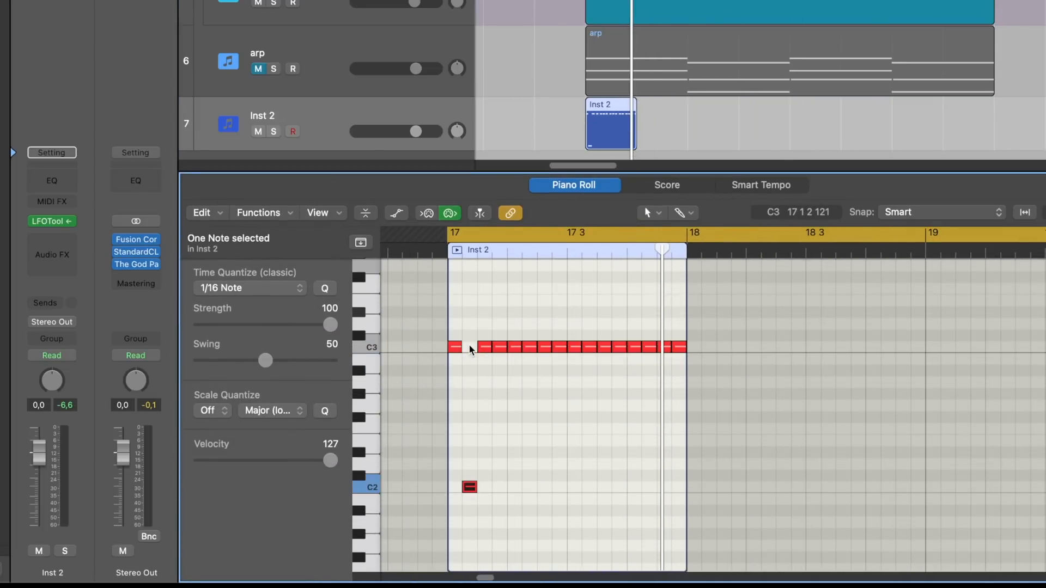
left_click(499, 347)
key("alt+shift+Up")
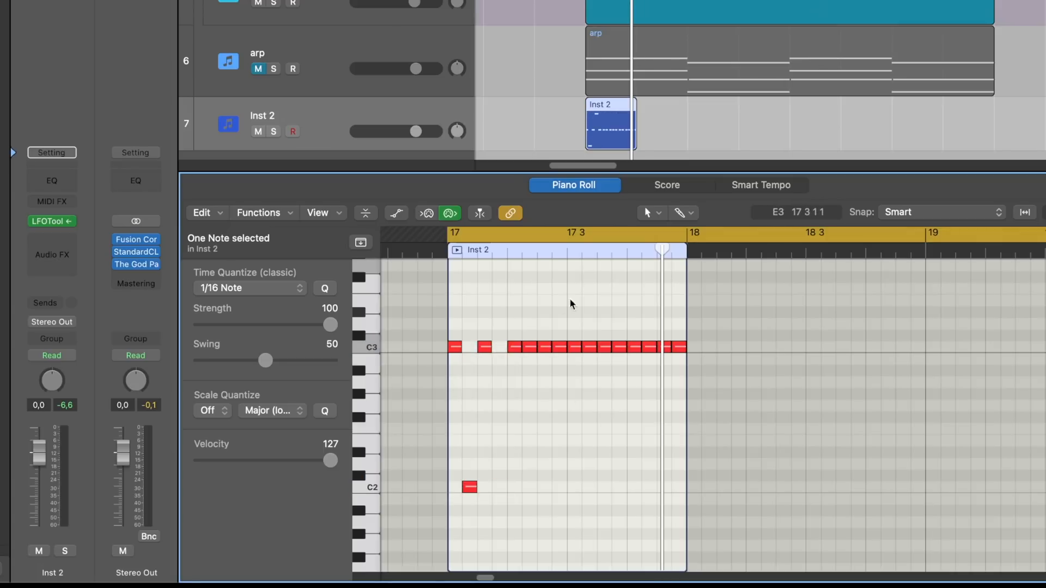
- Move the remaining alternate notes to varied pitches above and below C3, taking the last one up to C4
left_click(532, 348)
scroll(531, 350, "up", 2)
left_click_drag(525, 394, 528, 362)
left_click_drag(560, 397, 590, 319)
left_click(574, 399)
left_click_drag(619, 399, 620, 504)
left_click_drag(650, 399, 649, 364)
left_click_drag(680, 399, 681, 266)
- Solo Inst 2 during playback and loop its region to the end of the arp region
key("space")
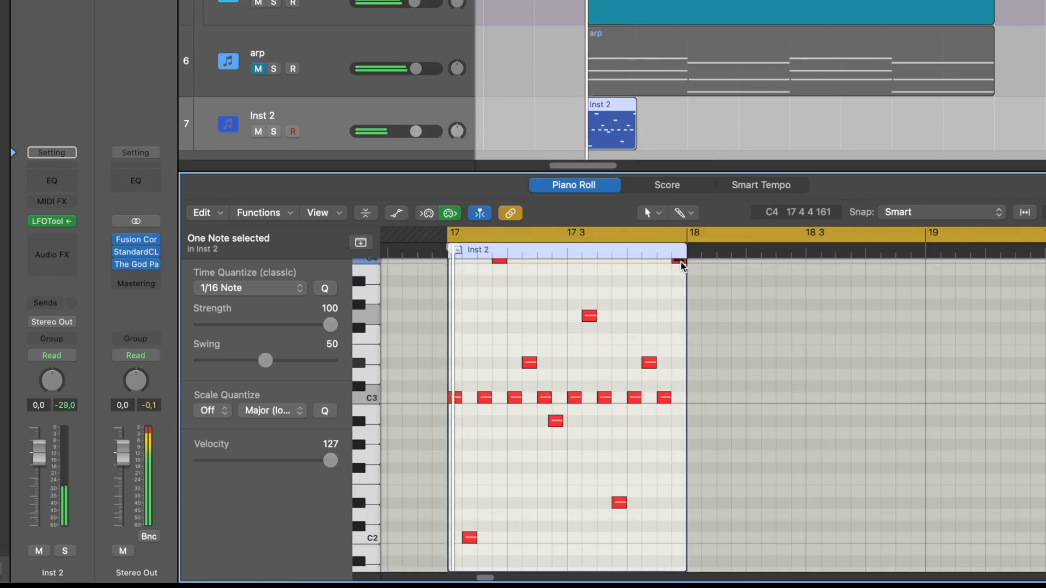
left_click(274, 132)
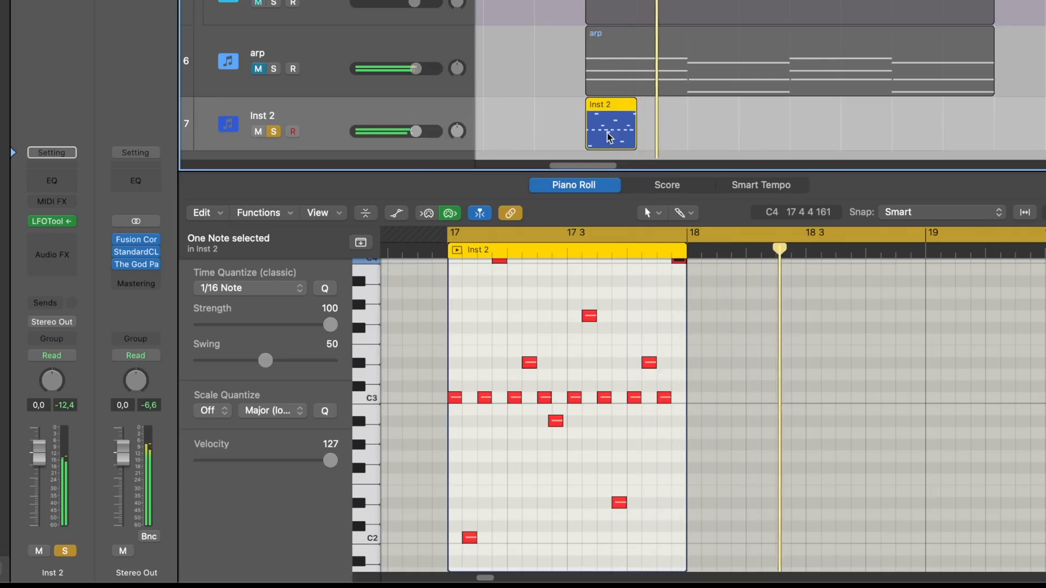
left_click_drag(635, 109, 995, 112)
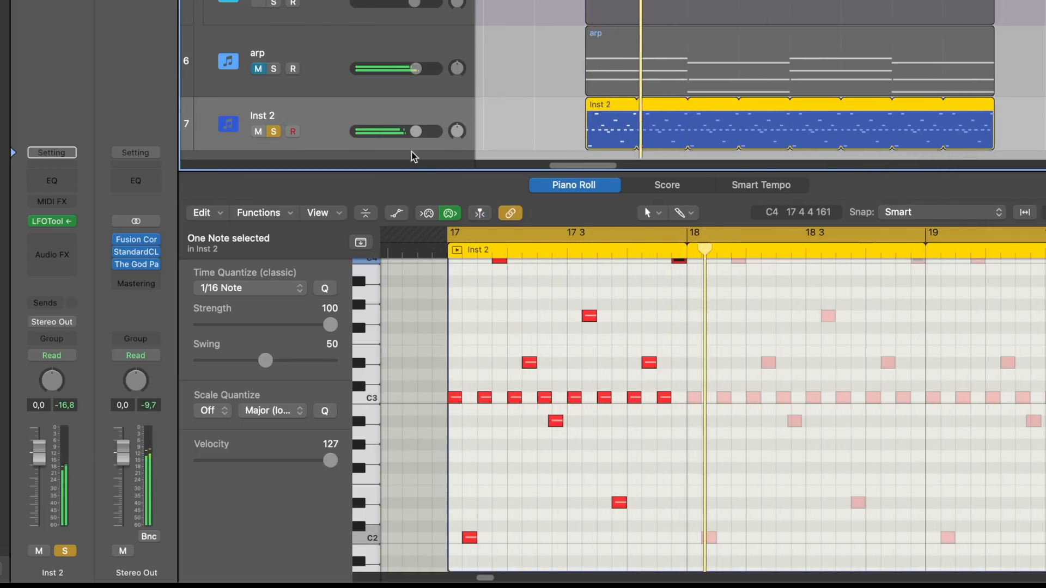
- Shrink the Piano Roll and reopen the LFOTool on Inst 2
left_click_drag(411, 171, 411, 429)
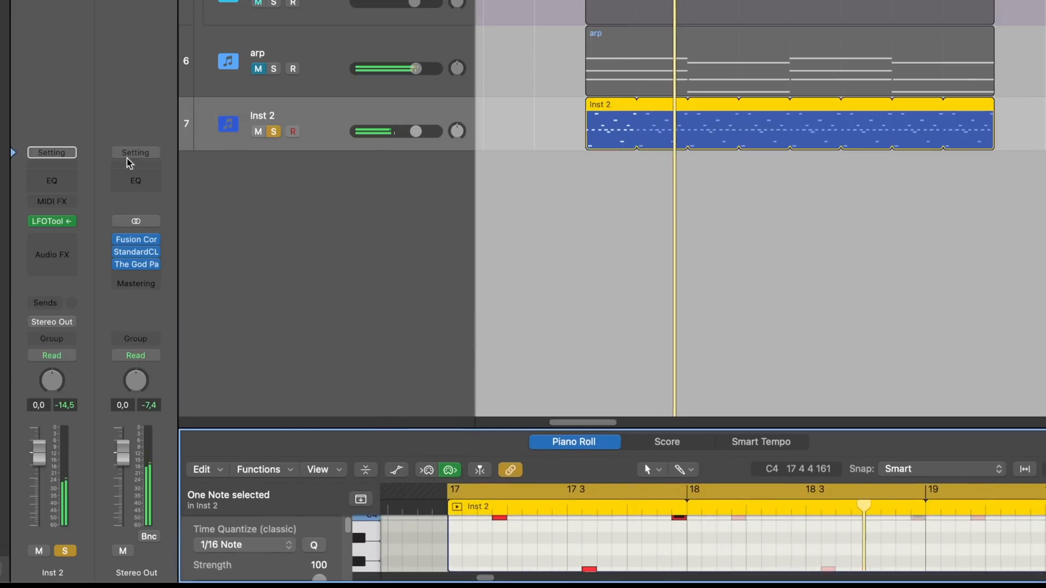
left_click(53, 222)
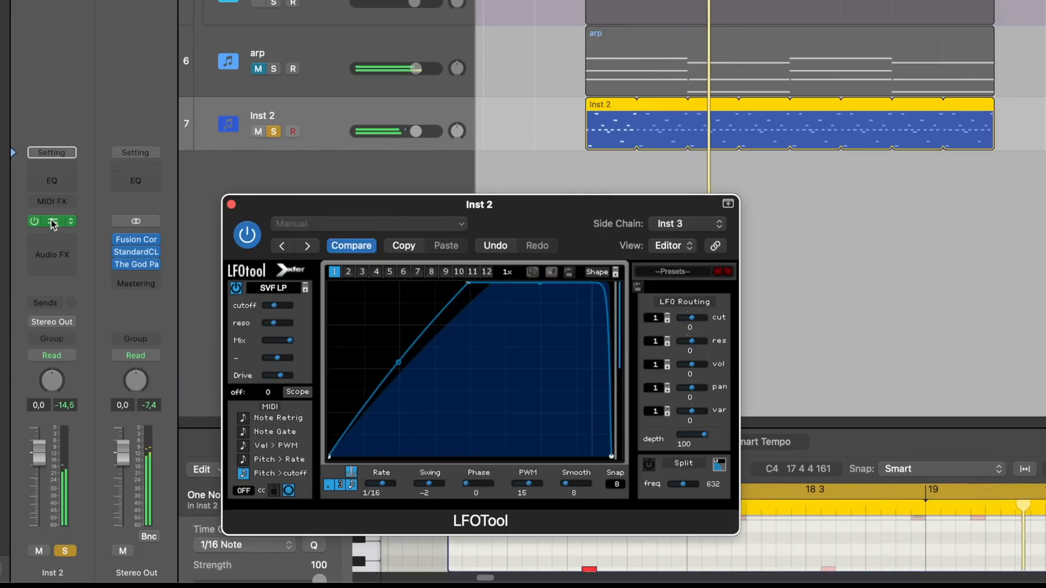